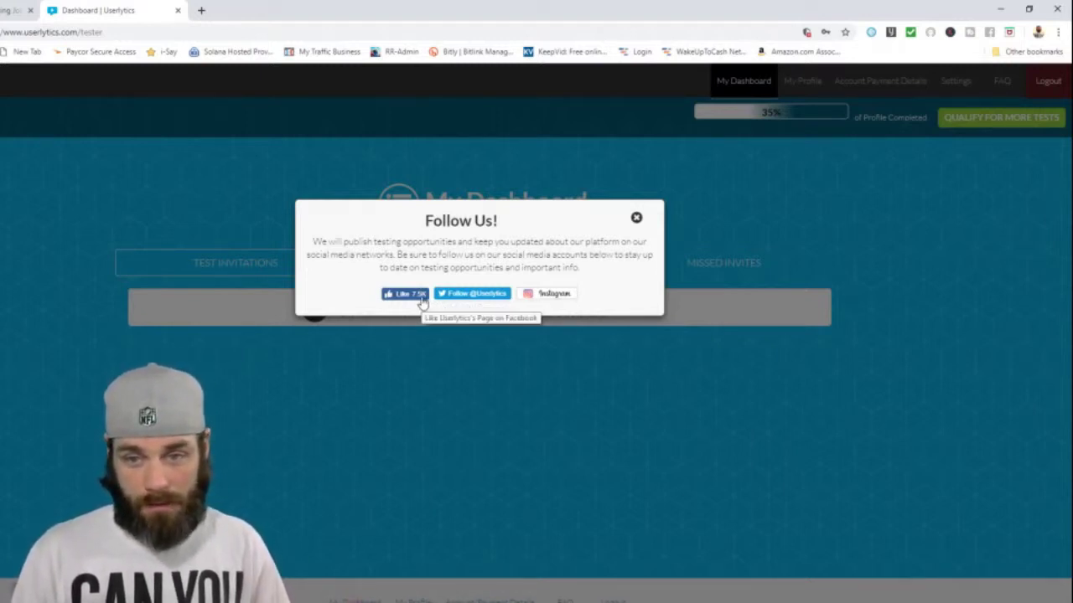
click(421, 300)
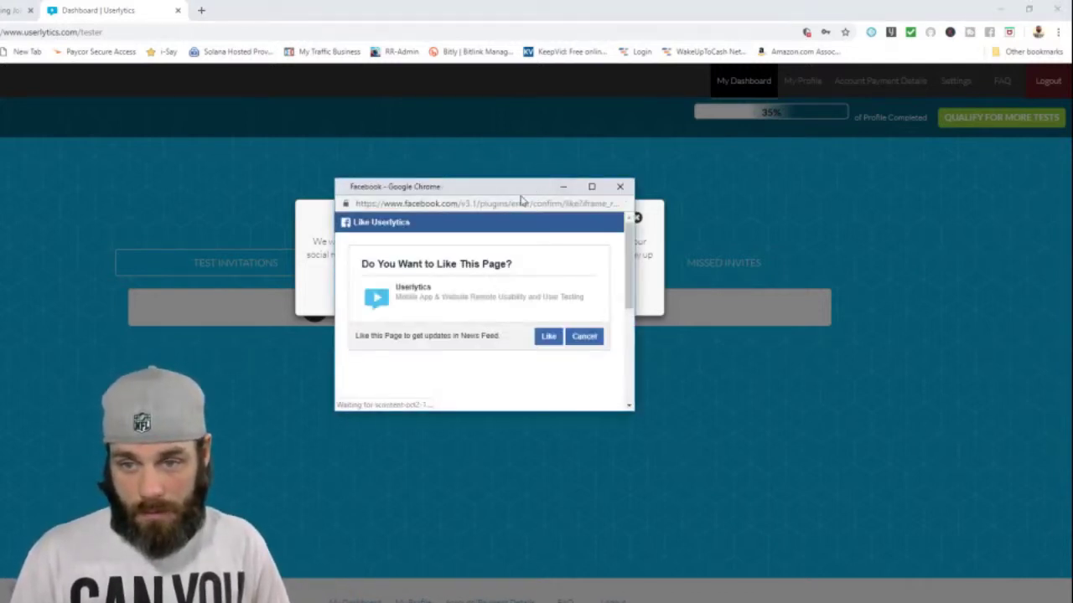
click(545, 337)
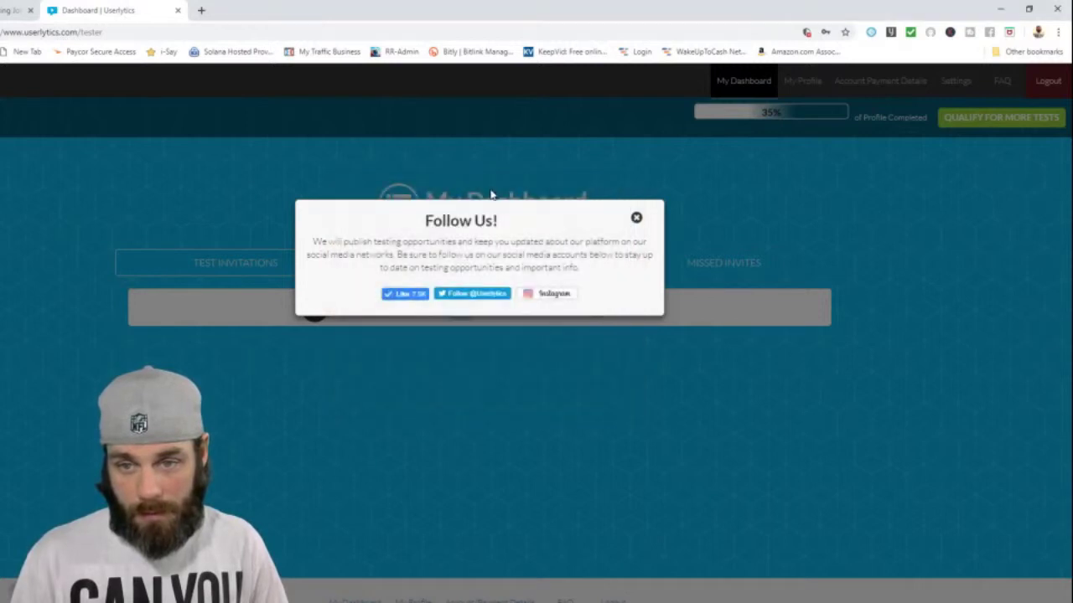
click(457, 296)
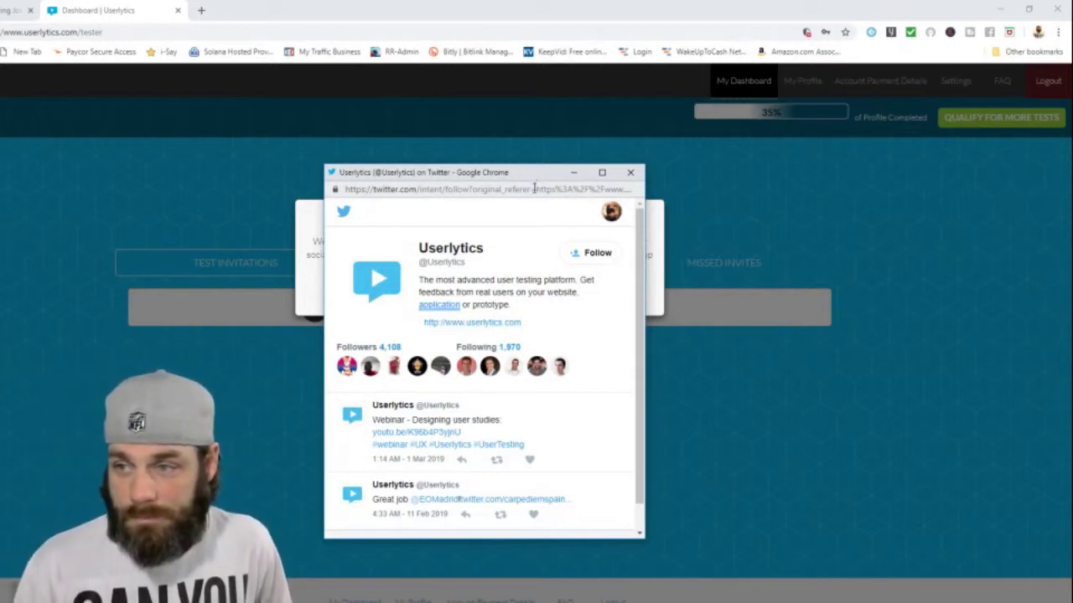
click(580, 262)
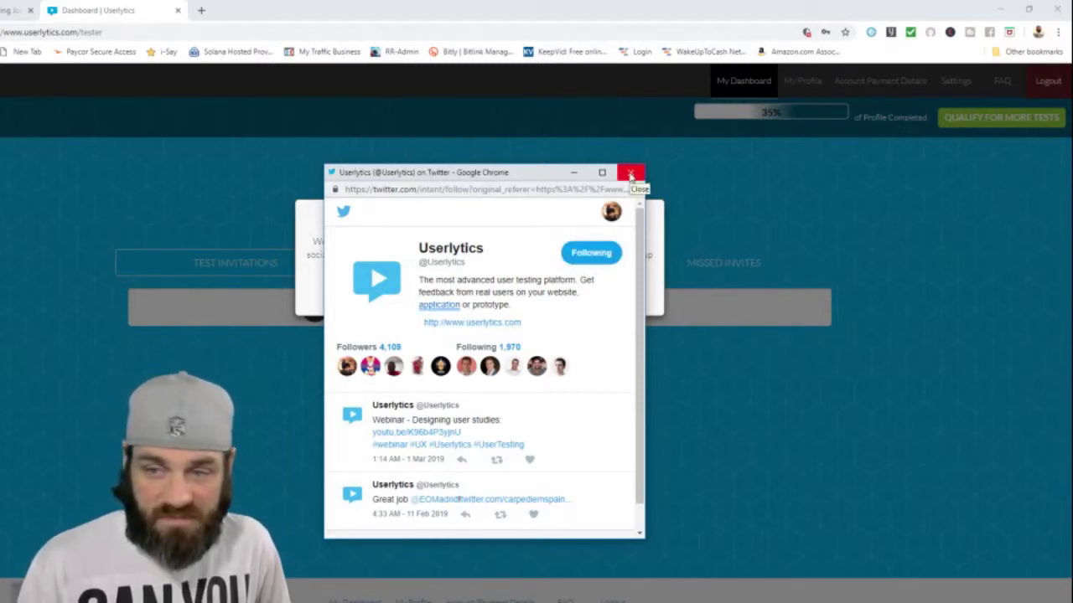
click(630, 173)
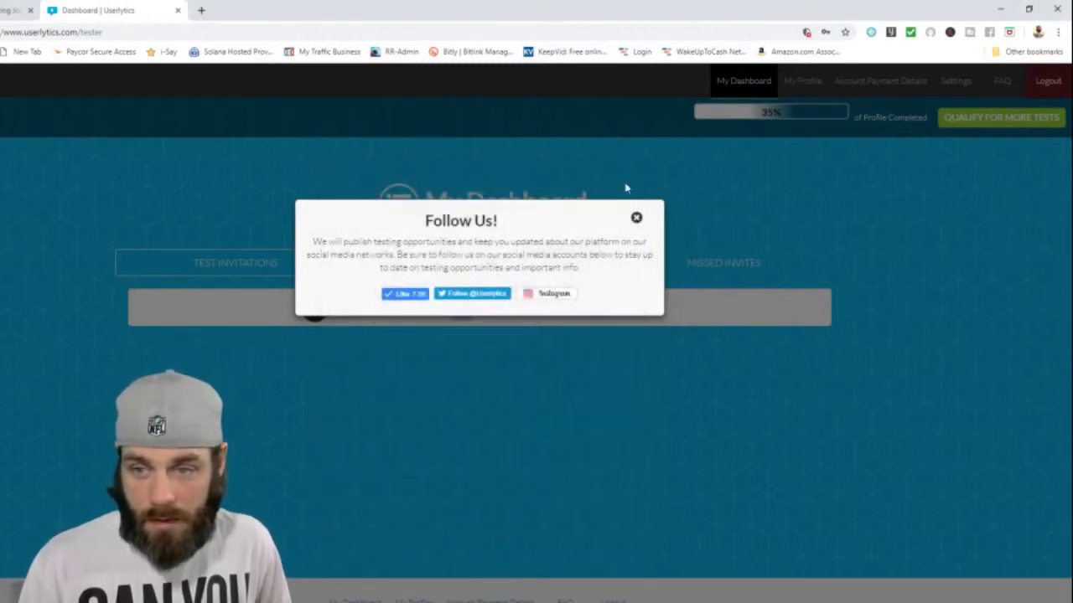
Try to follow Userlytics on Instagram and close its login page
click(541, 298)
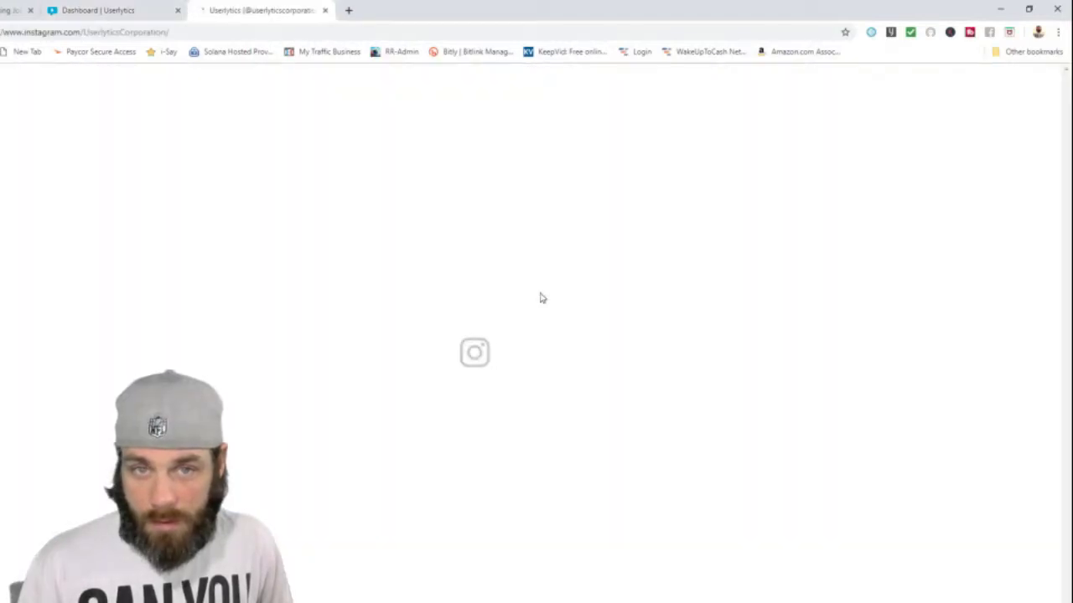
click(554, 160)
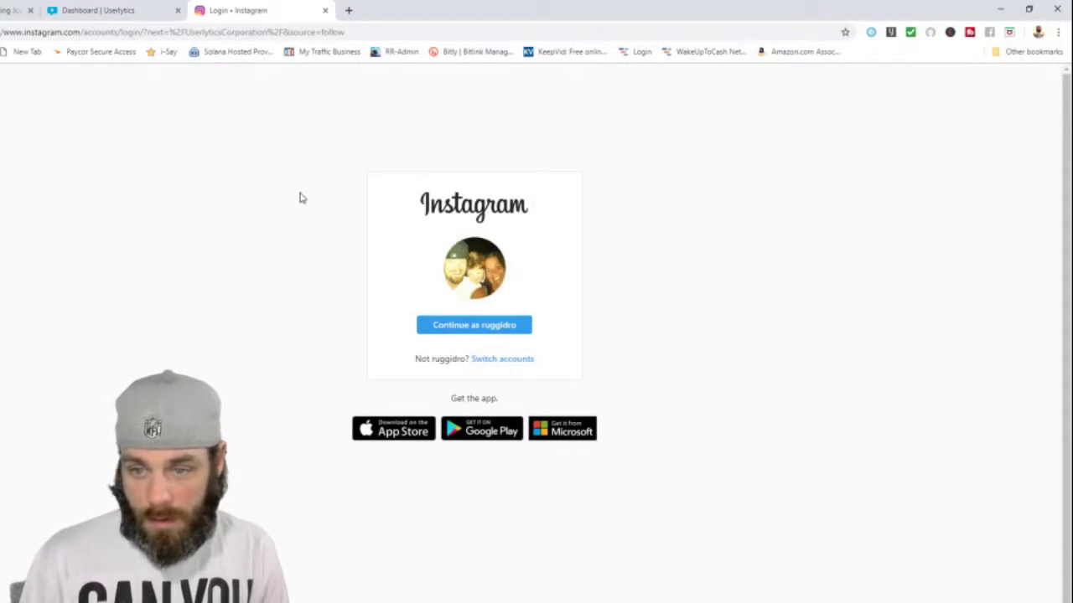
click(325, 10)
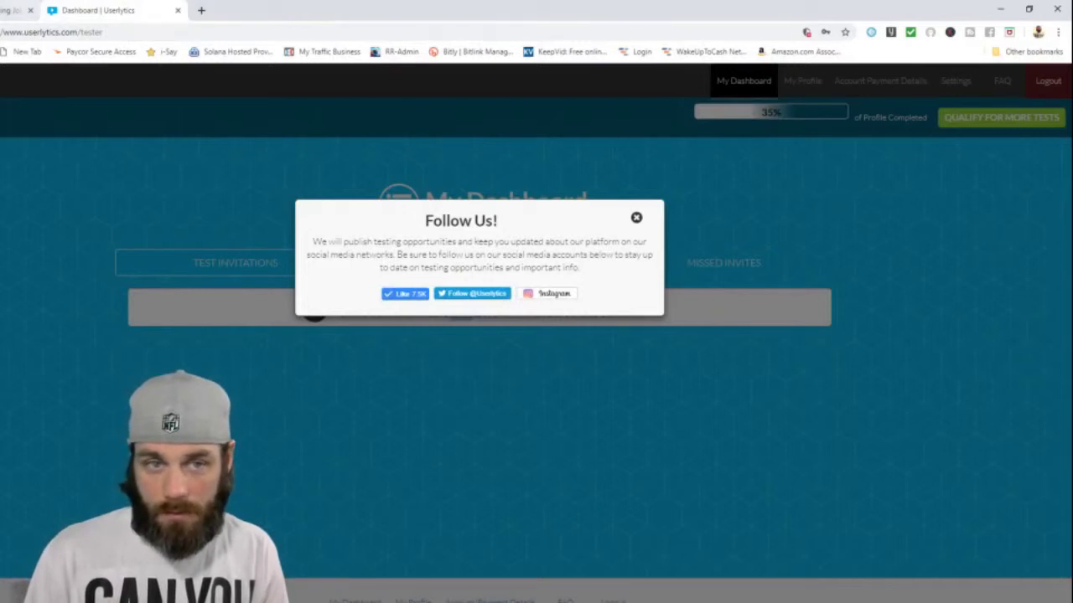
Dismiss the Follow Us prompt on the tester dashboard and open the profile page
click(636, 220)
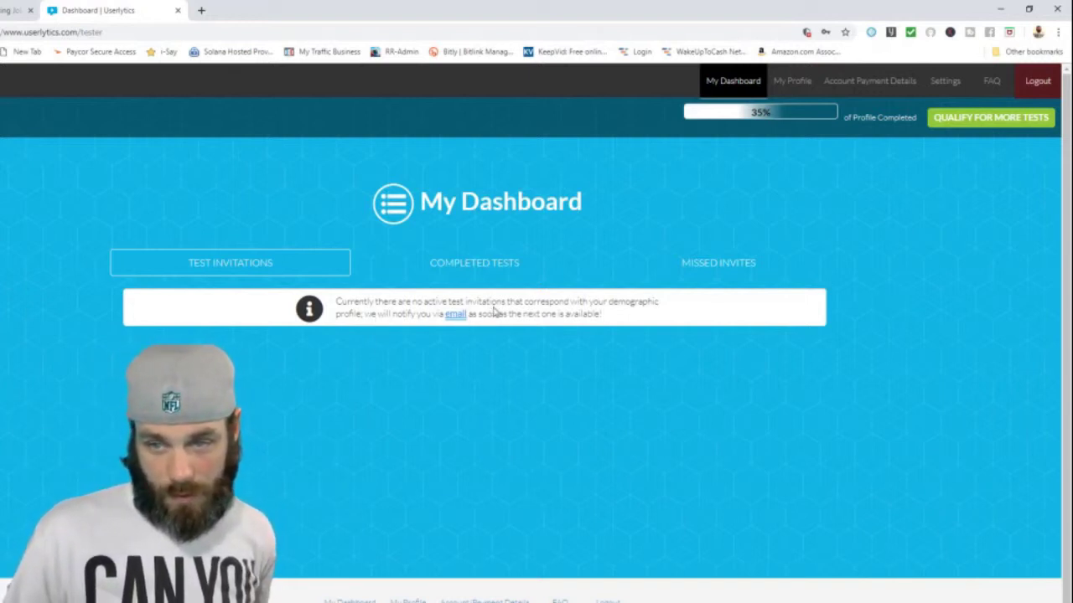
click(718, 262)
click(792, 80)
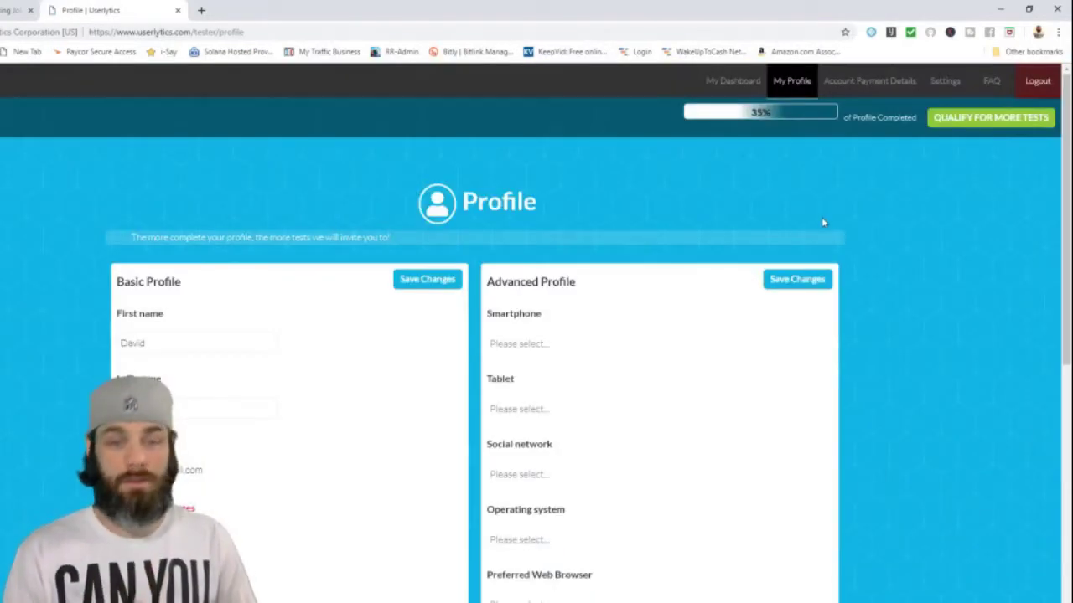
Fill in the advanced profile with iOS smartphone, Facebook, Twitter and LinkedIn use, Windows, Chrome and Undergraduate Degree
scroll(507, 321, down, 5)
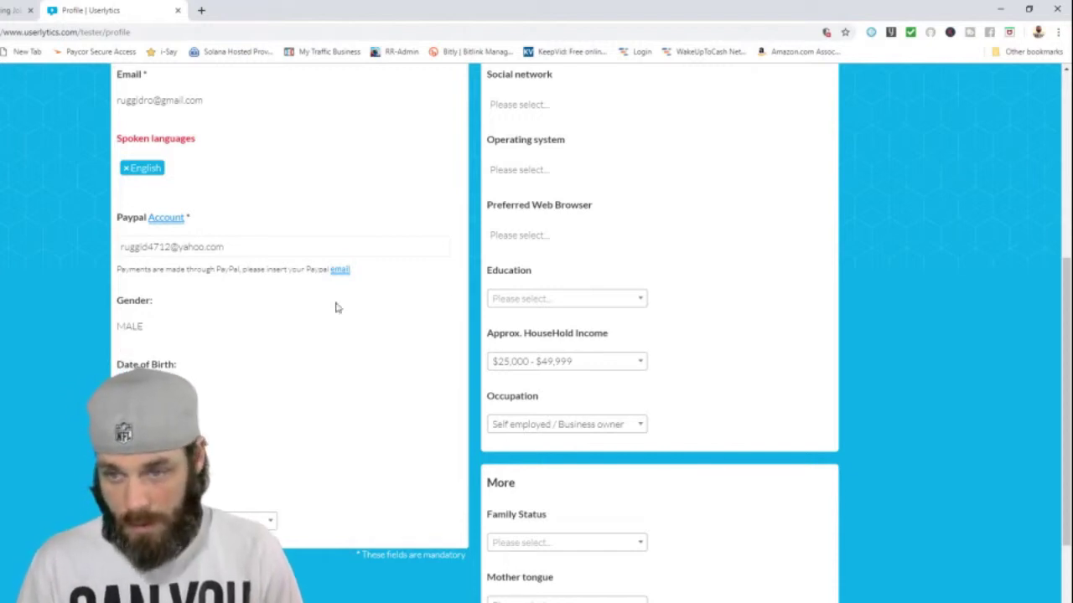
click(555, 299)
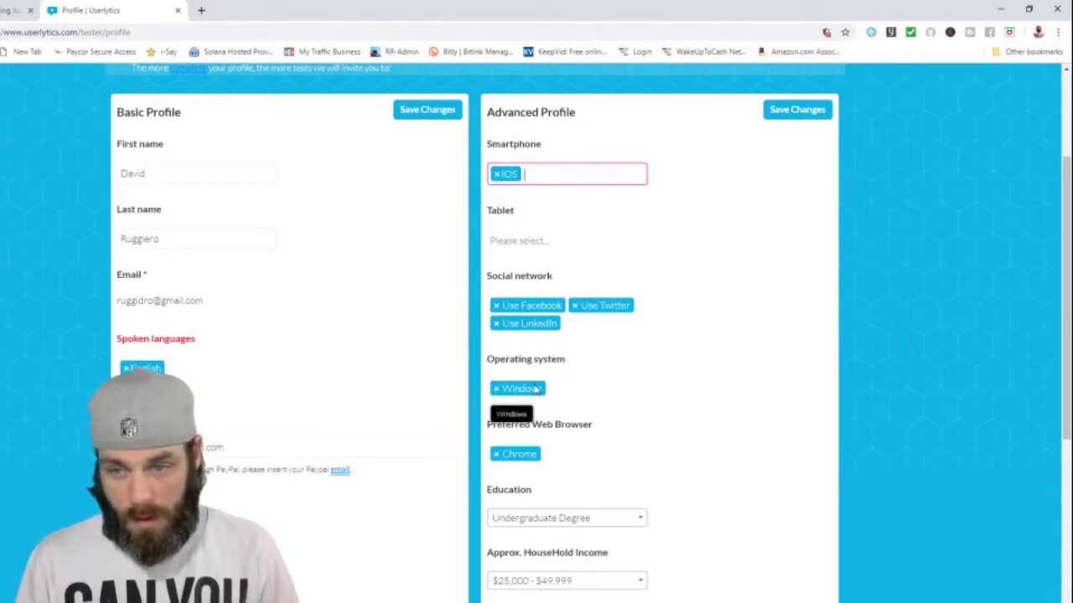
scroll(639, 427, down, 1)
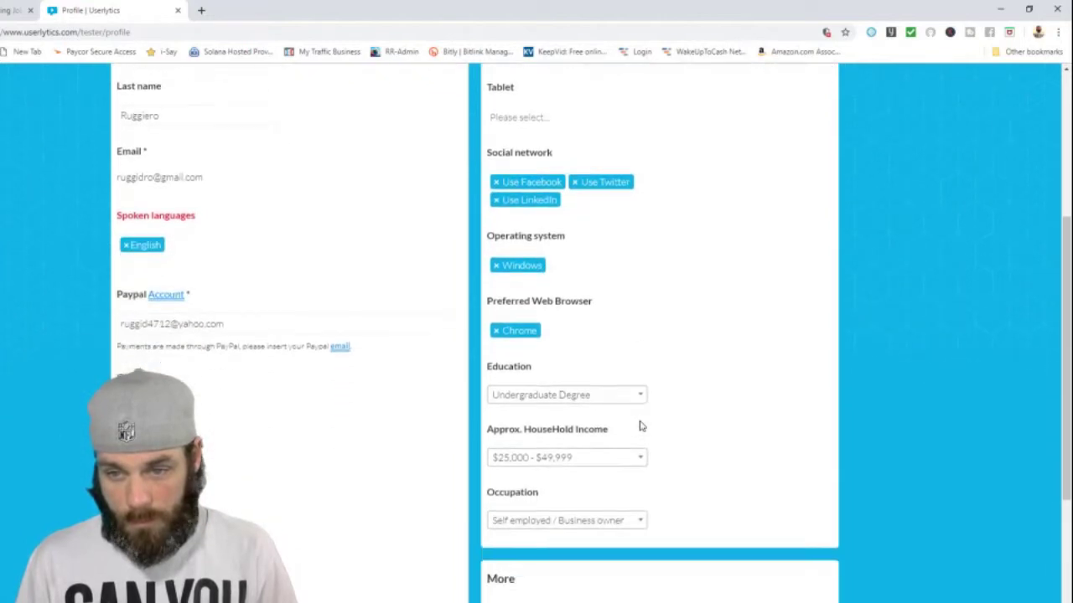
scroll(639, 427, up, 1)
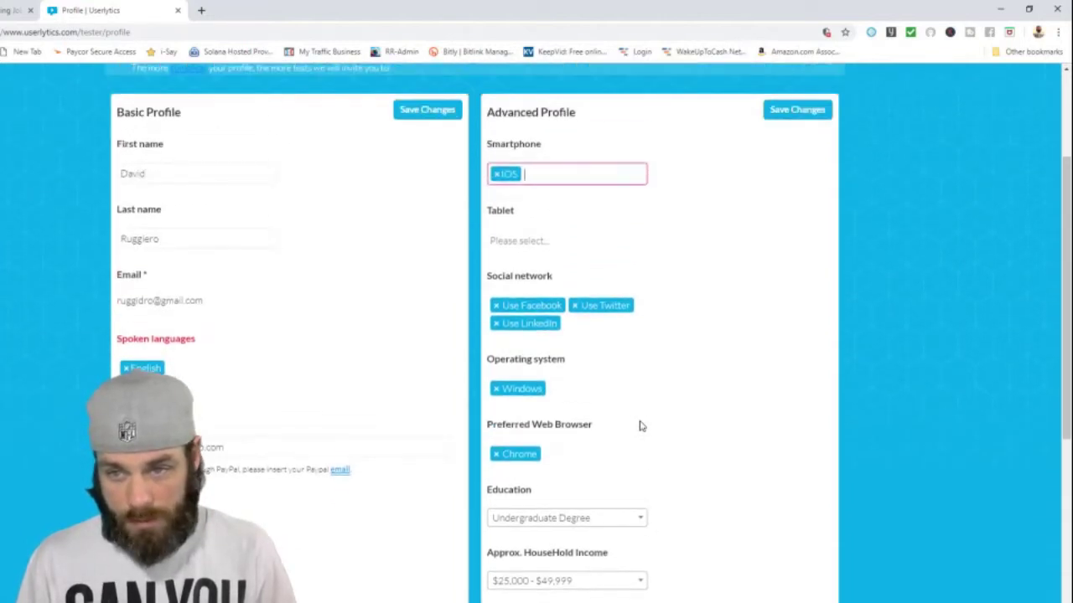
scroll(640, 427, down, 2)
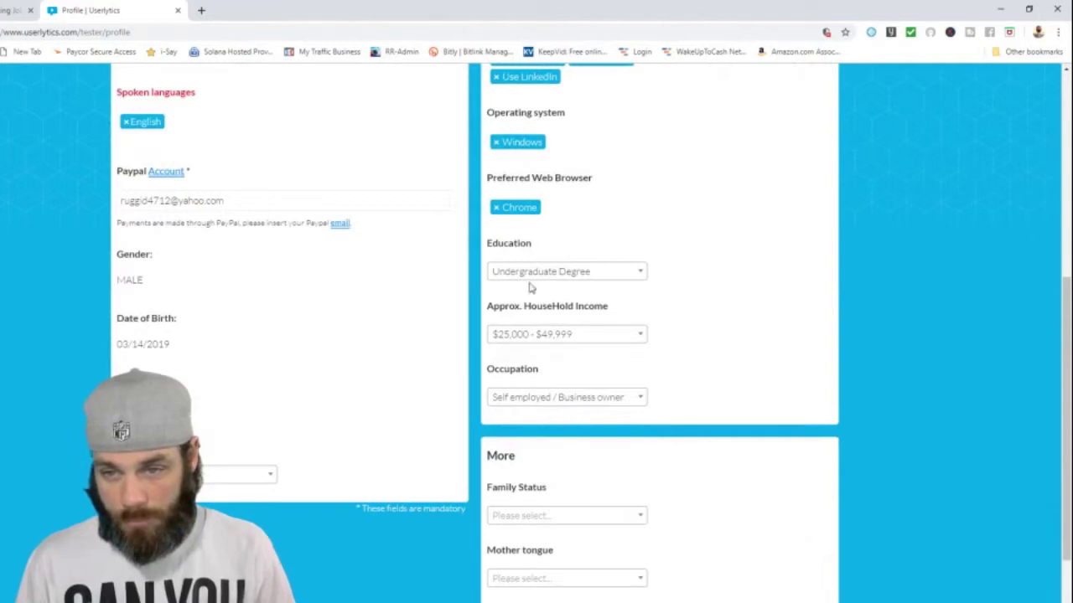
scroll(595, 414, down, 1)
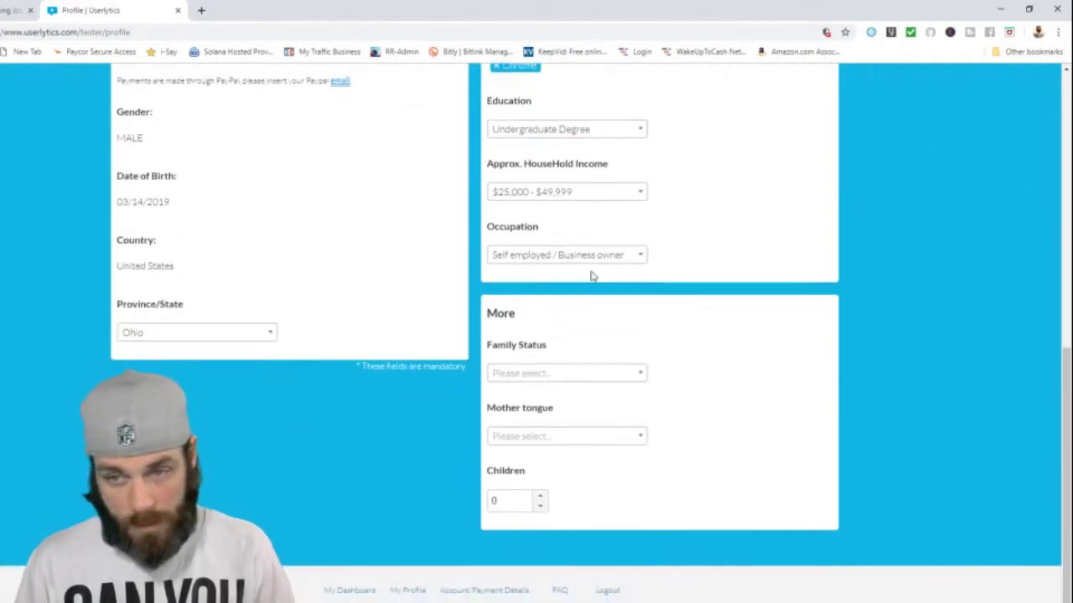
Set family status to Married / Living with significant other, mother tongue to English and children to 3, and save both profile sections
click(625, 375)
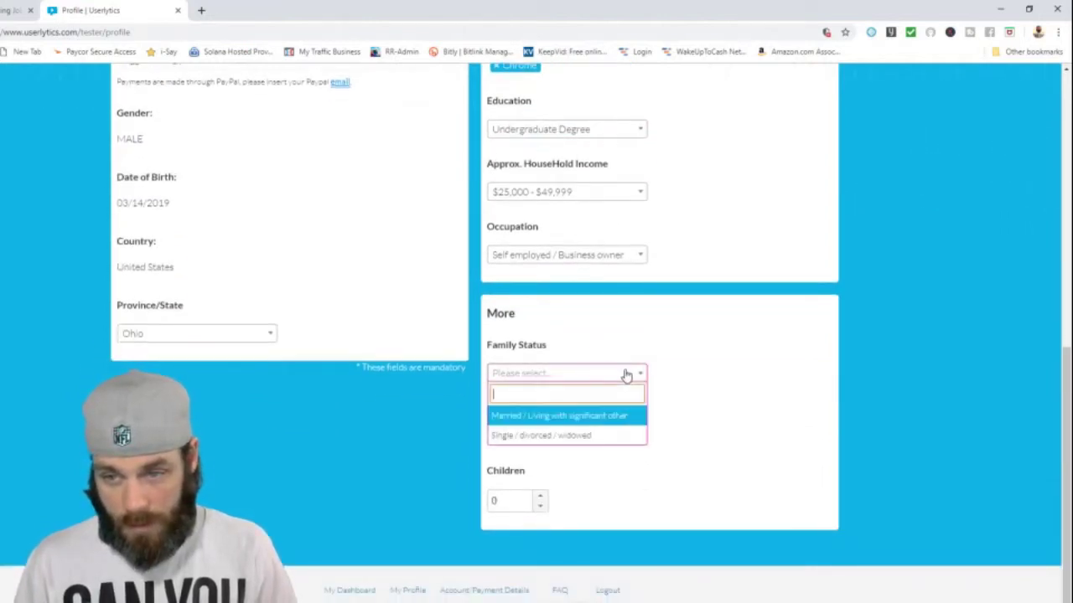
click(577, 417)
scroll(670, 352, up, 7)
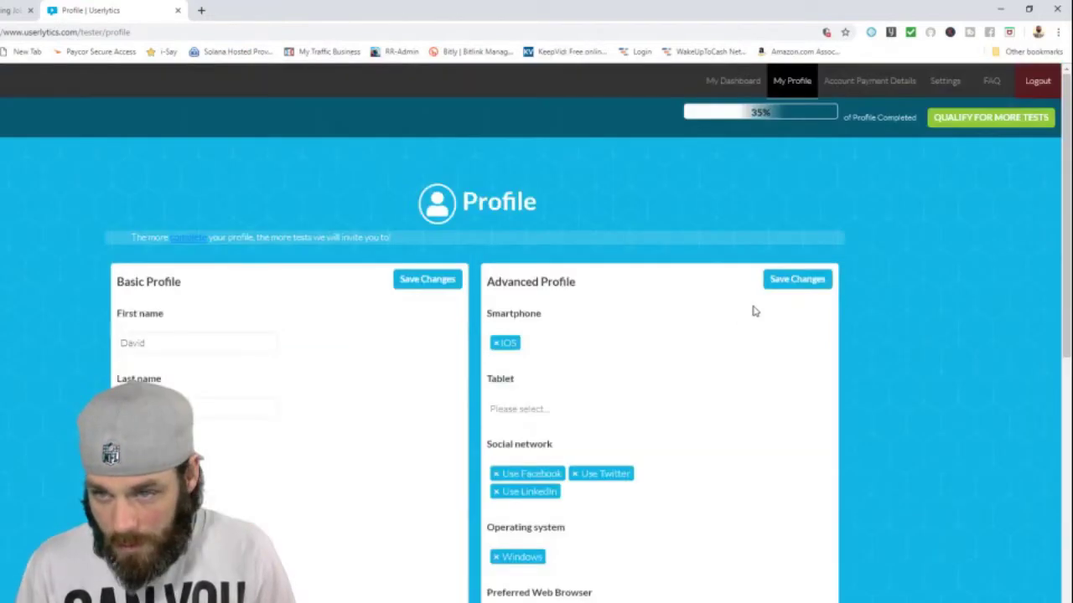
click(445, 280)
click(802, 280)
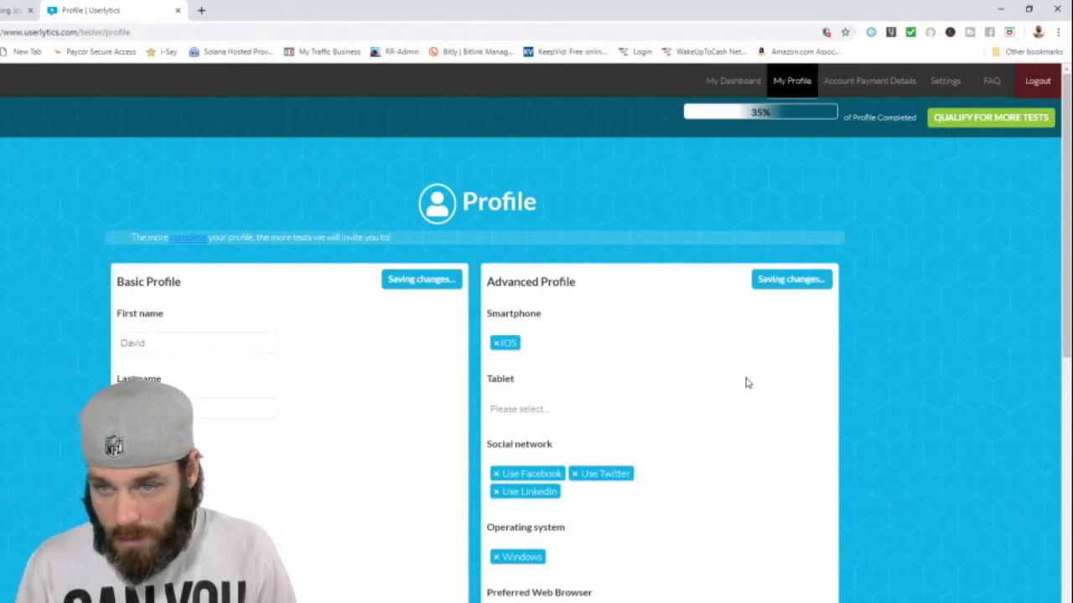
Look through the basic, advanced and additional profile fields while the changes are saving
scroll(676, 427, down, 5)
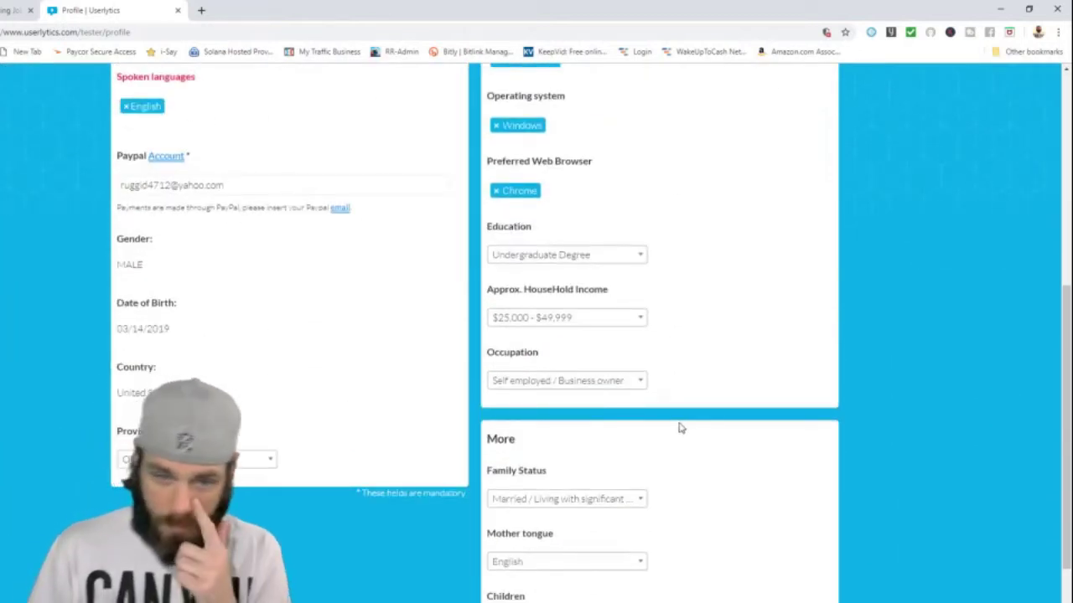
scroll(680, 426, down, 2)
scroll(680, 423, up, 3)
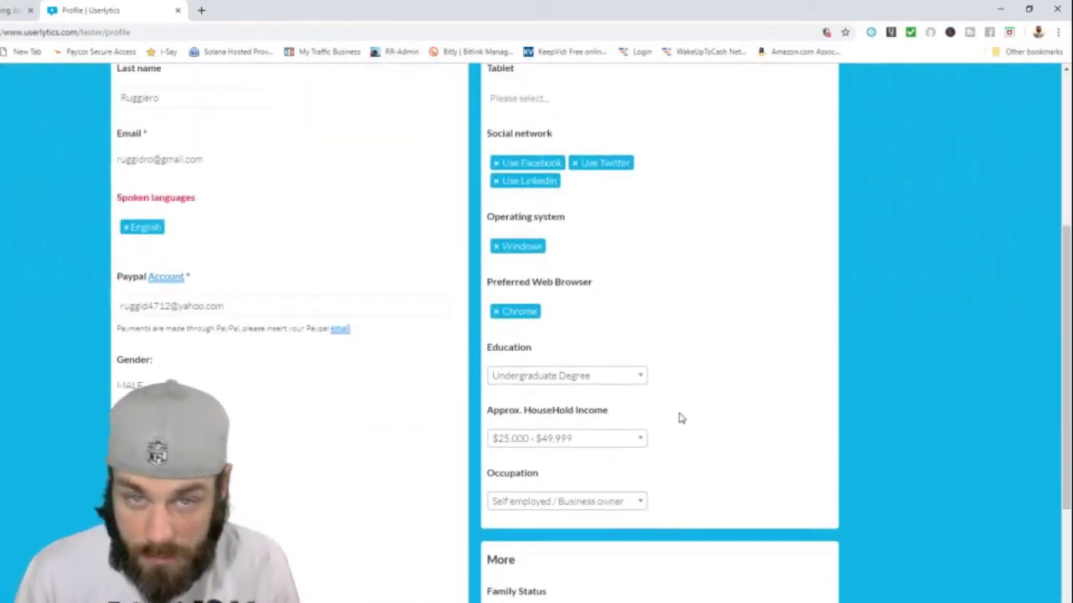
scroll(683, 415, up, 4)
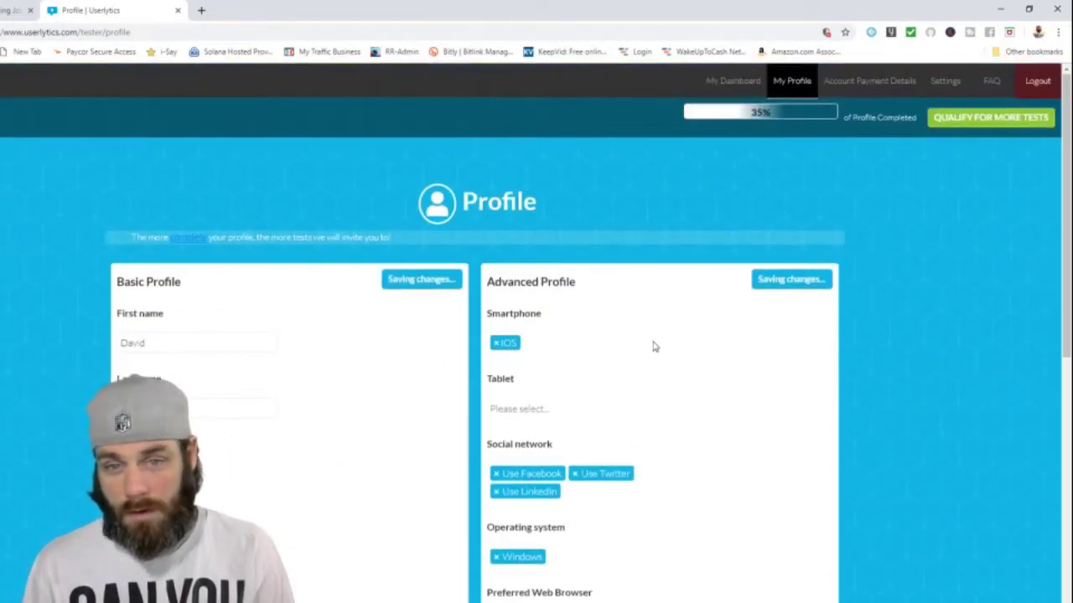
scroll(421, 228, down, 1)
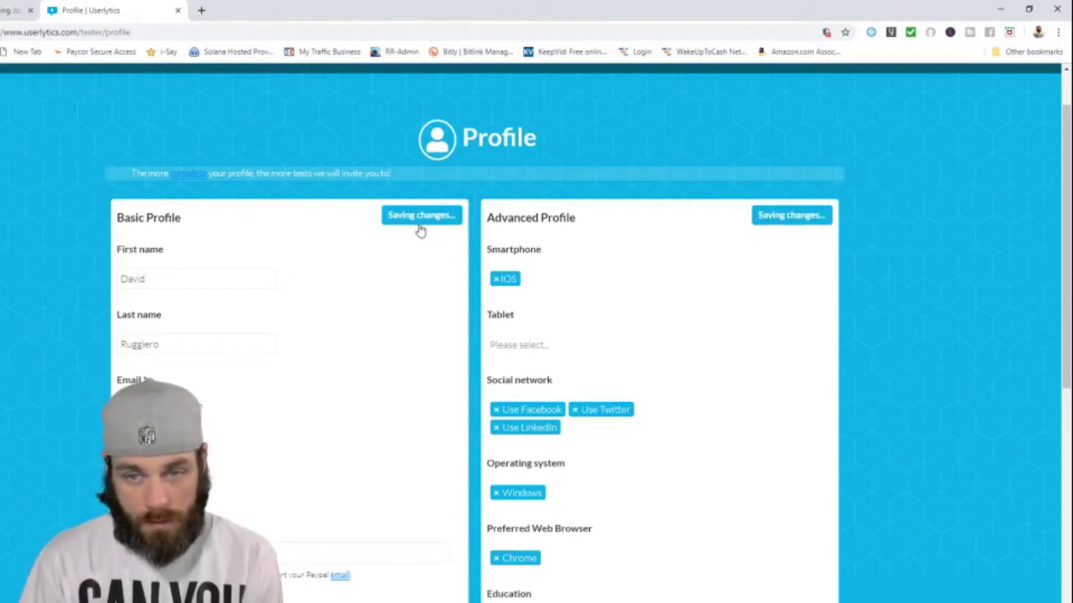
scroll(849, 298, up, 2)
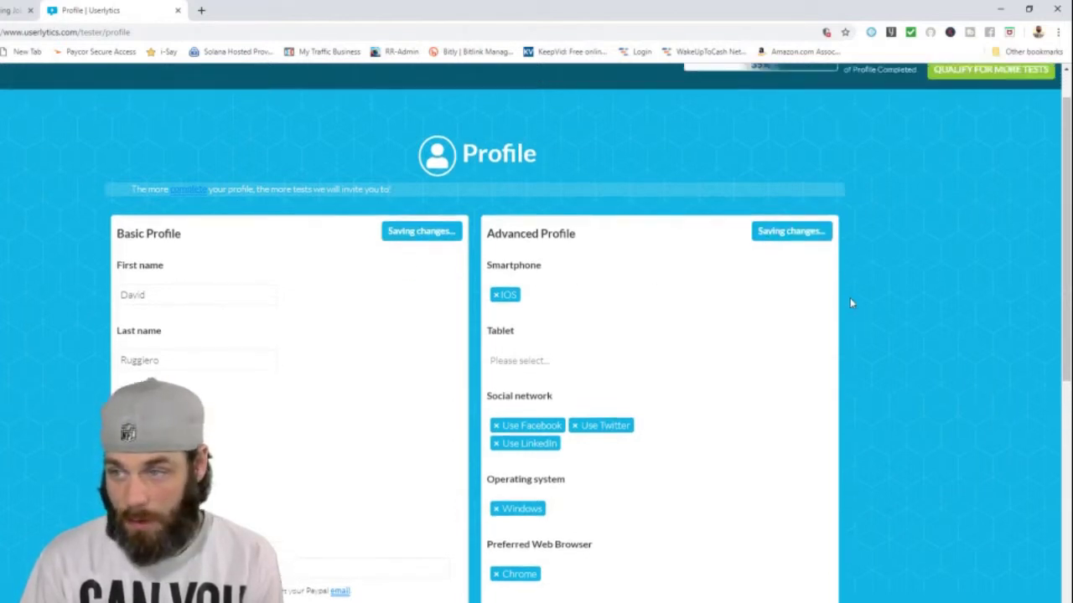
Reload the profile through the option to qualify for more tests and review the saved entries and completion level
click(985, 121)
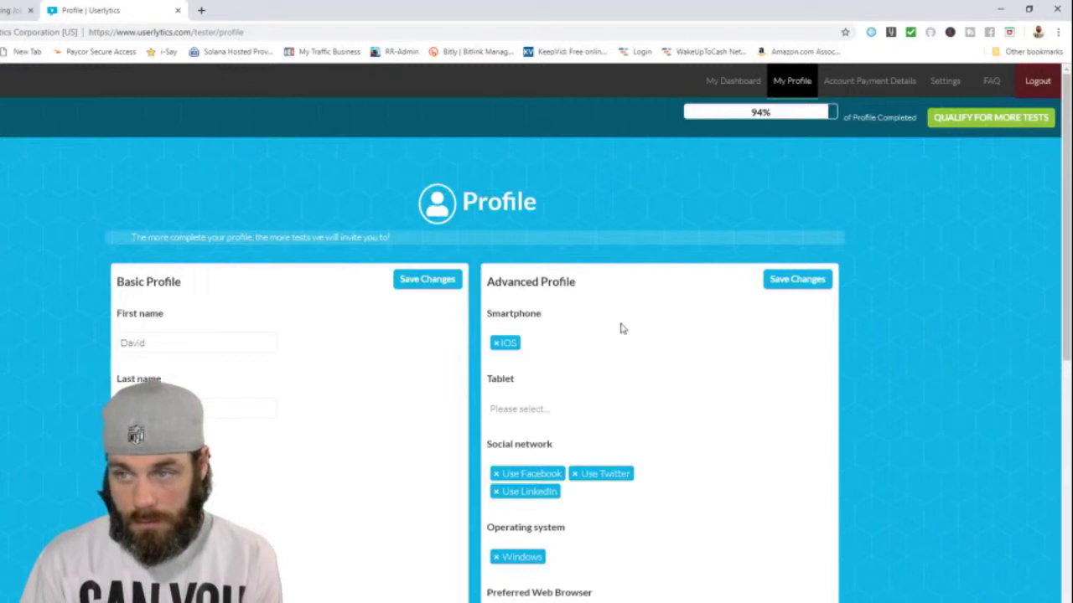
scroll(670, 283, down, 5)
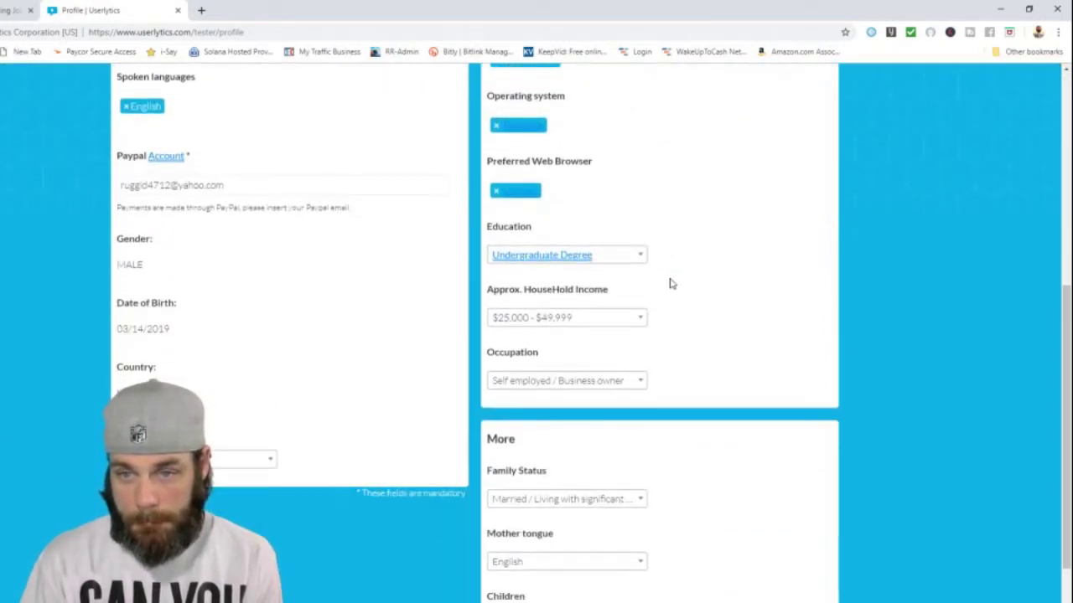
scroll(670, 283, down, 1)
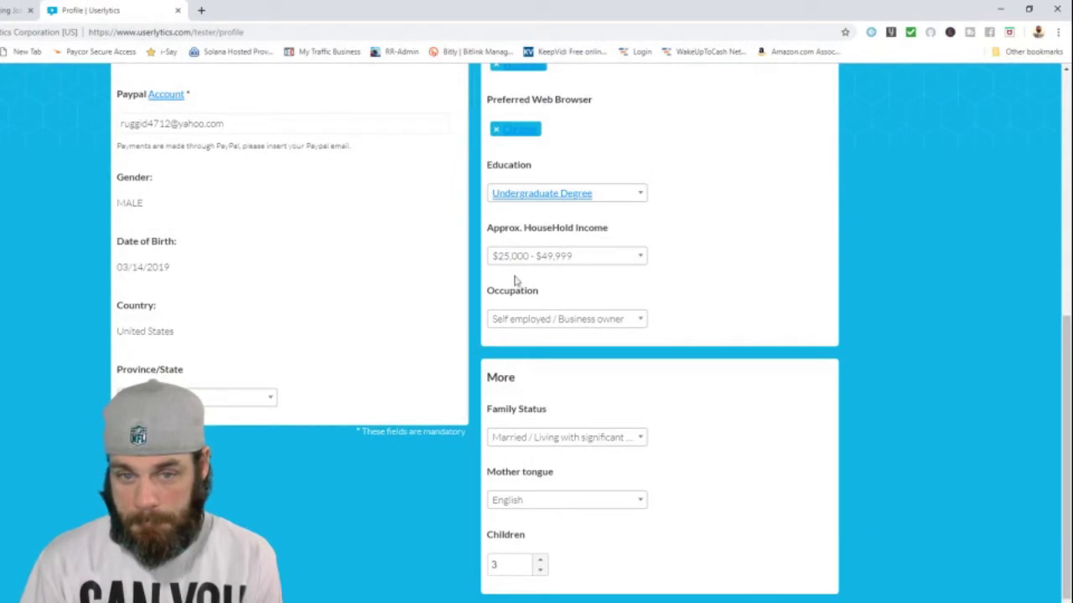
scroll(396, 304, up, 4)
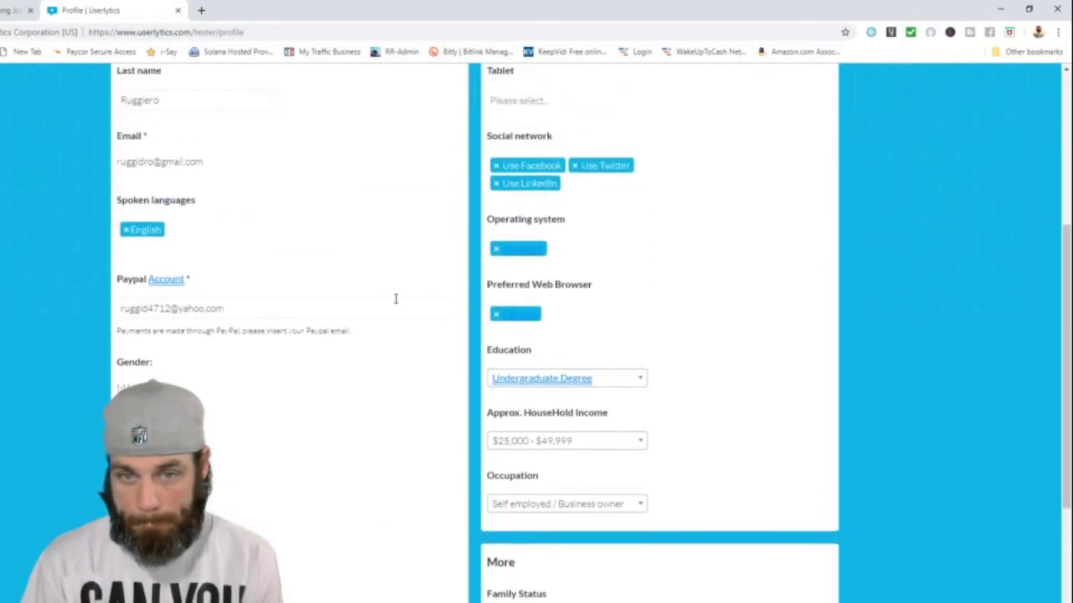
scroll(396, 304, up, 1)
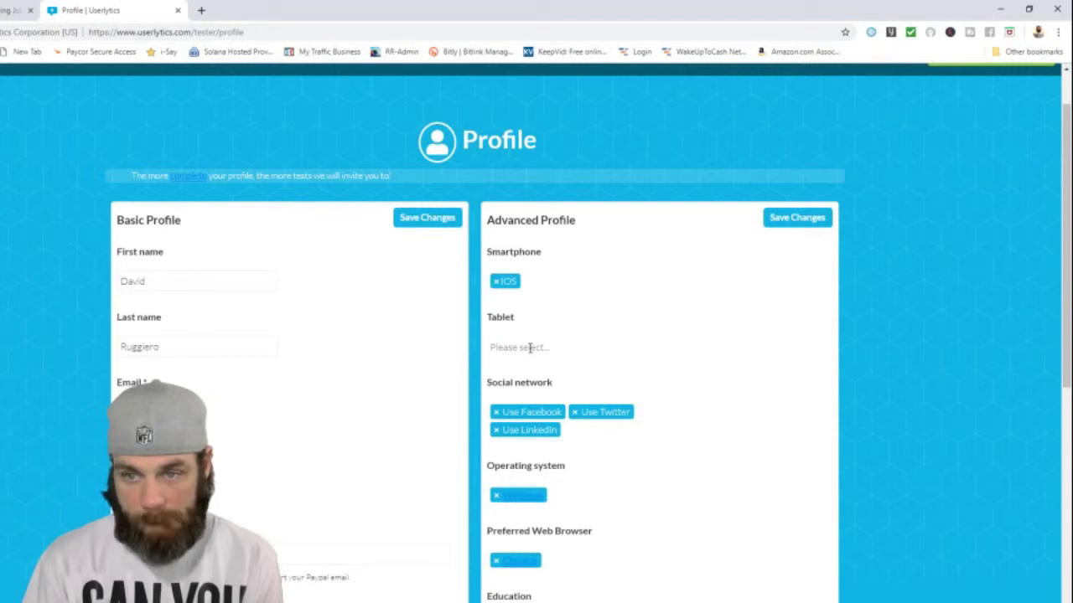
scroll(787, 359, up, 1)
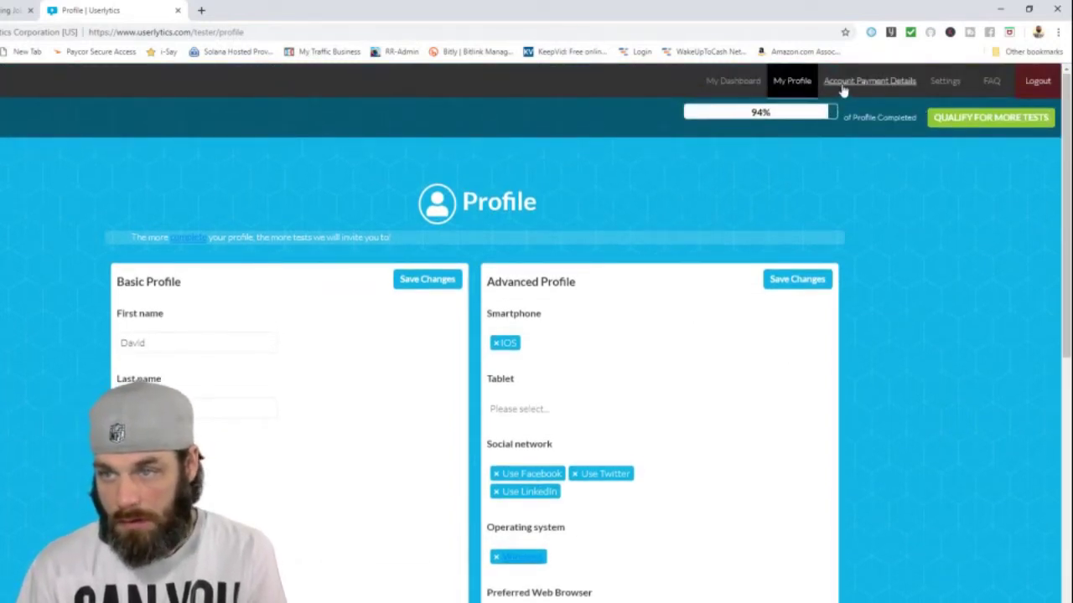
Check the account payment details and the test invitations on the dashboard
click(842, 84)
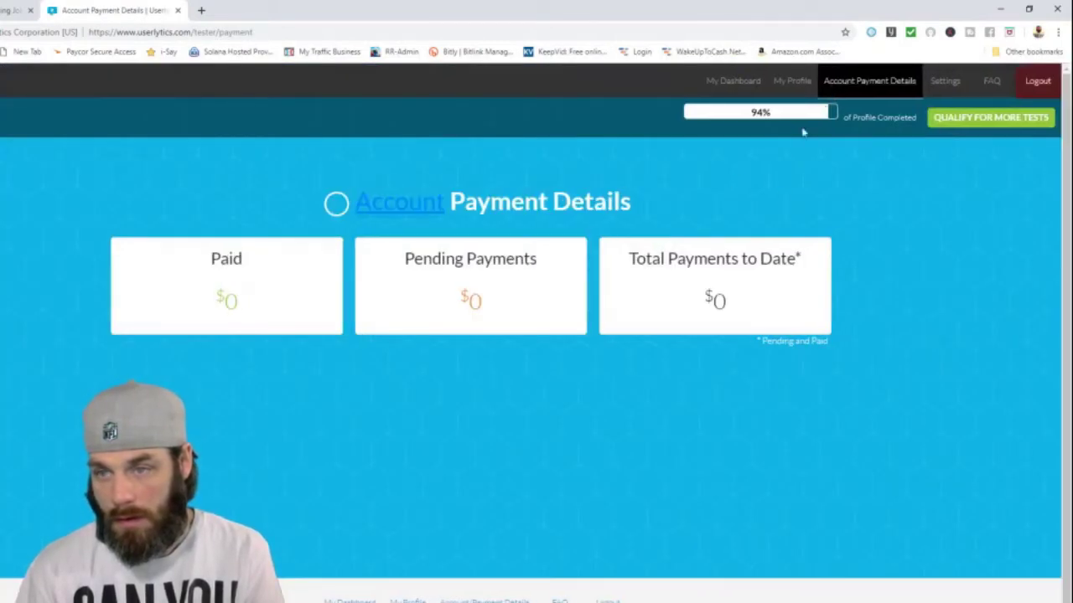
click(962, 119)
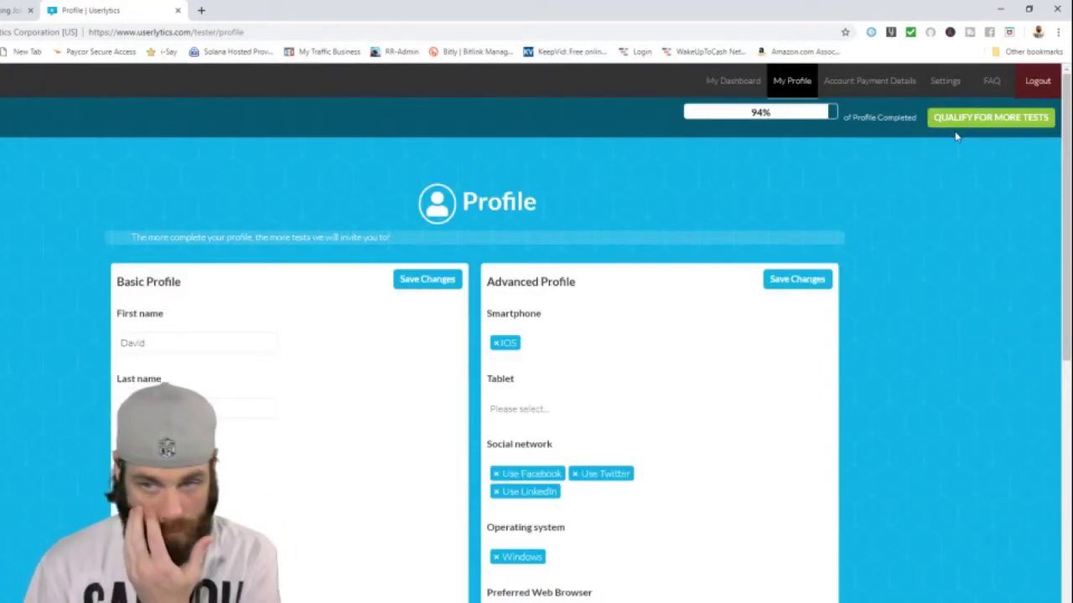
click(743, 82)
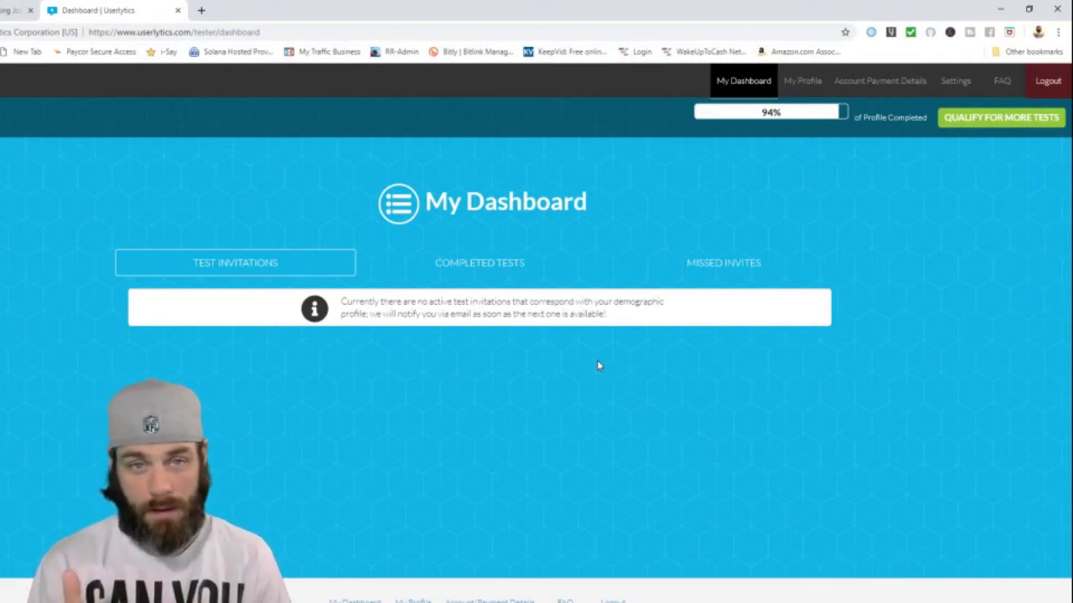
Examine the account settings, including the password change, account deletion and notification sources
click(953, 82)
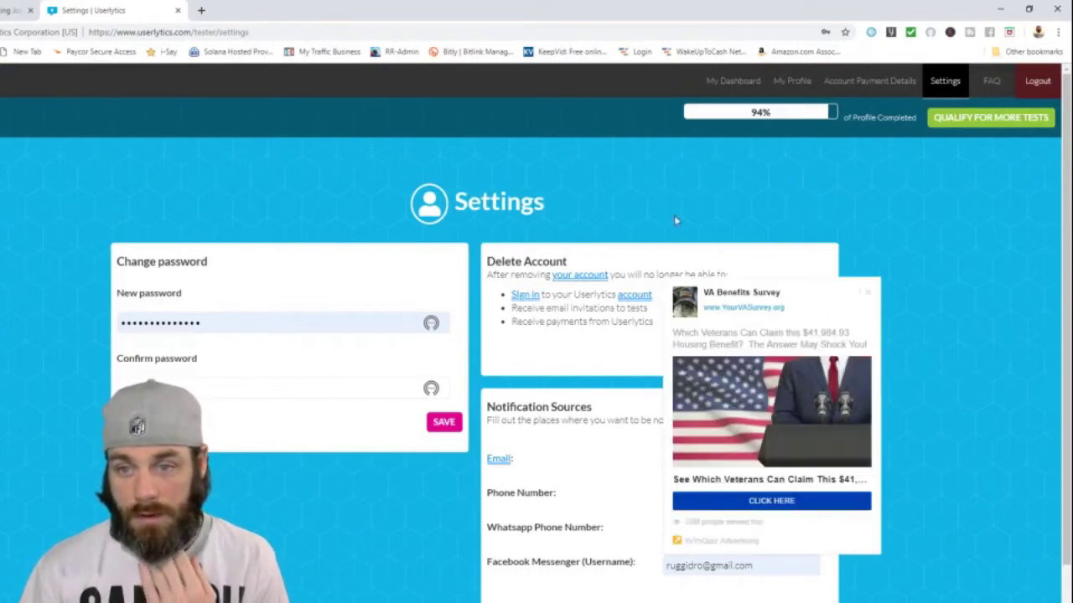
scroll(904, 352, down, 1)
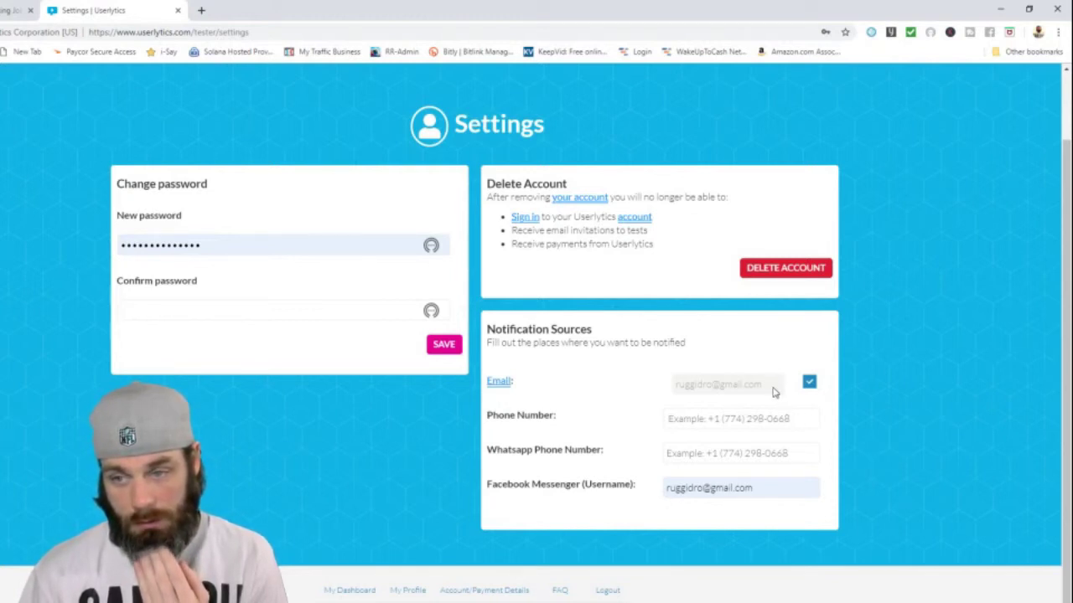
scroll(870, 483, up, 1)
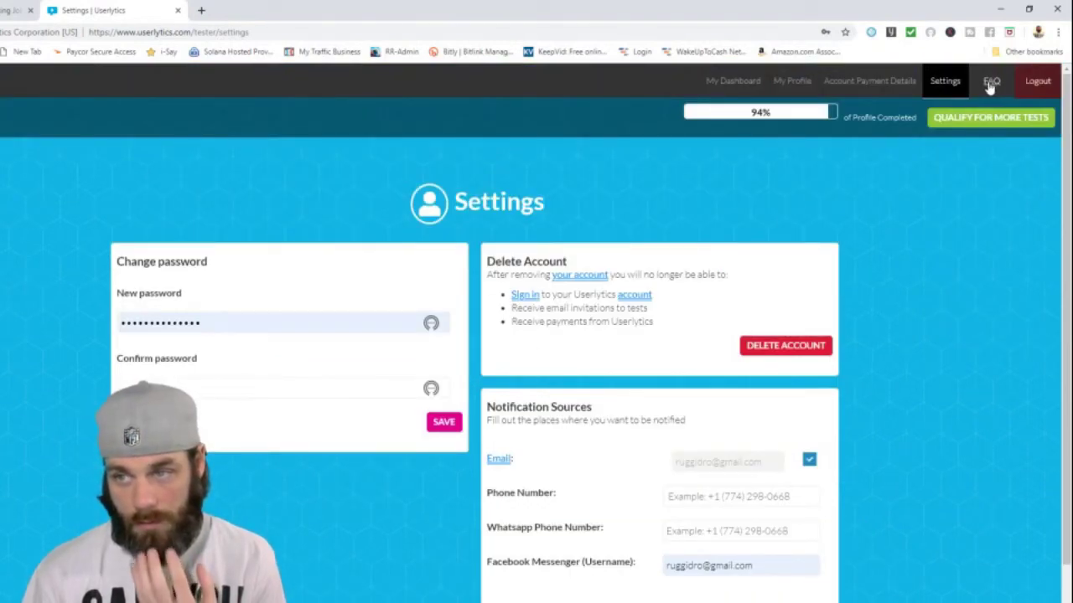
Return to the profile page and look over all its fields down to the number of children
click(795, 83)
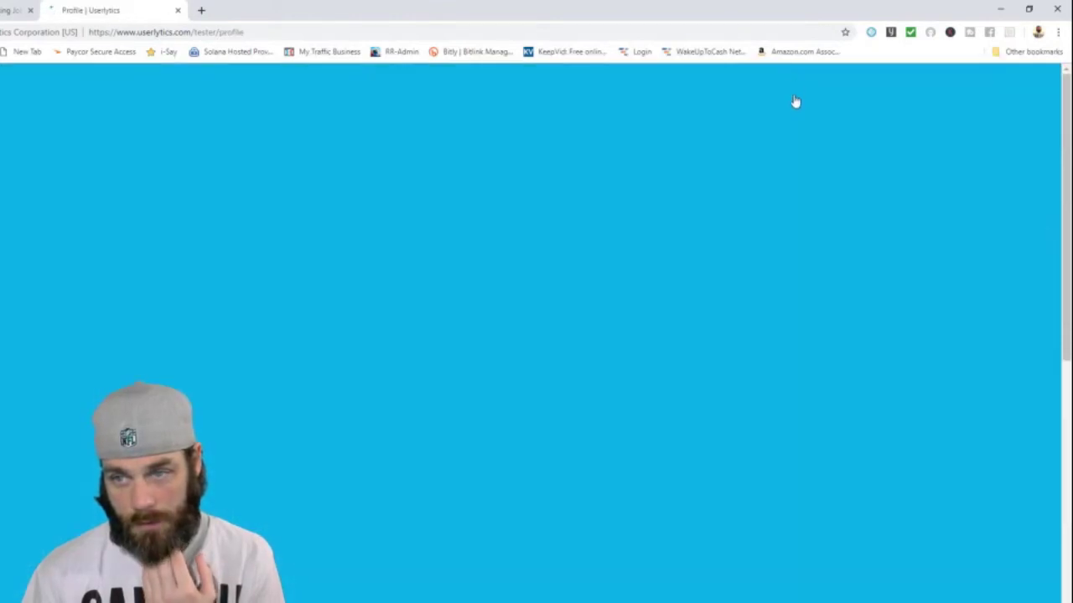
scroll(596, 352, down, 7)
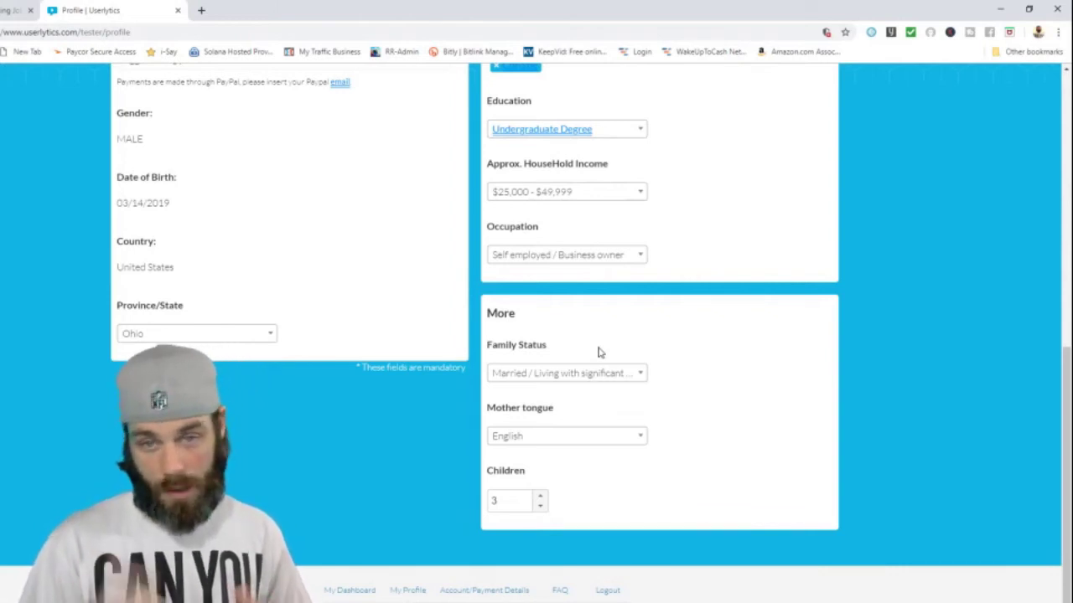
scroll(693, 200, up, 10)
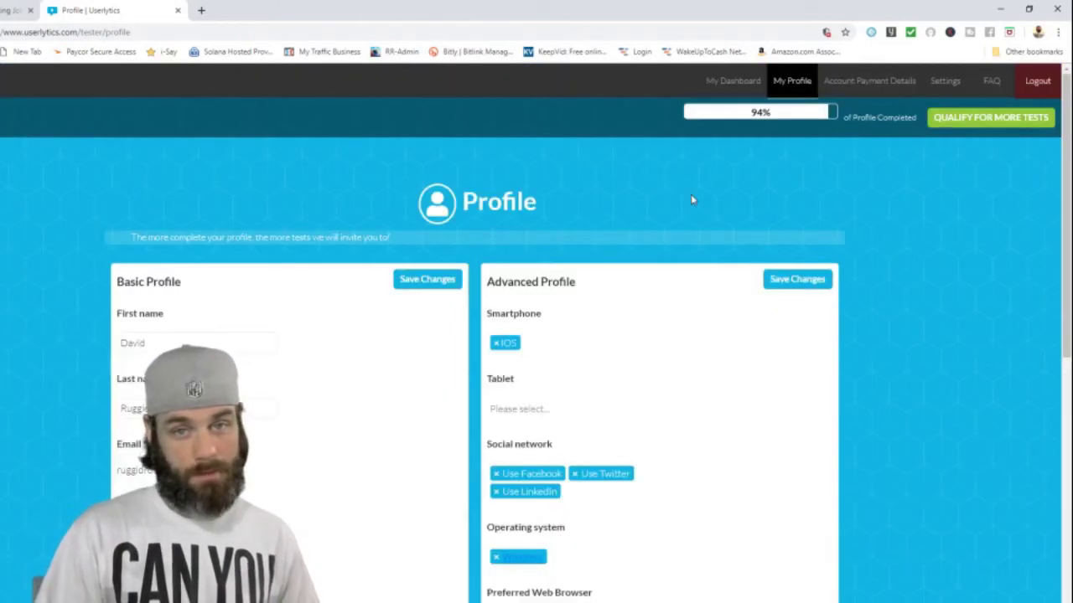